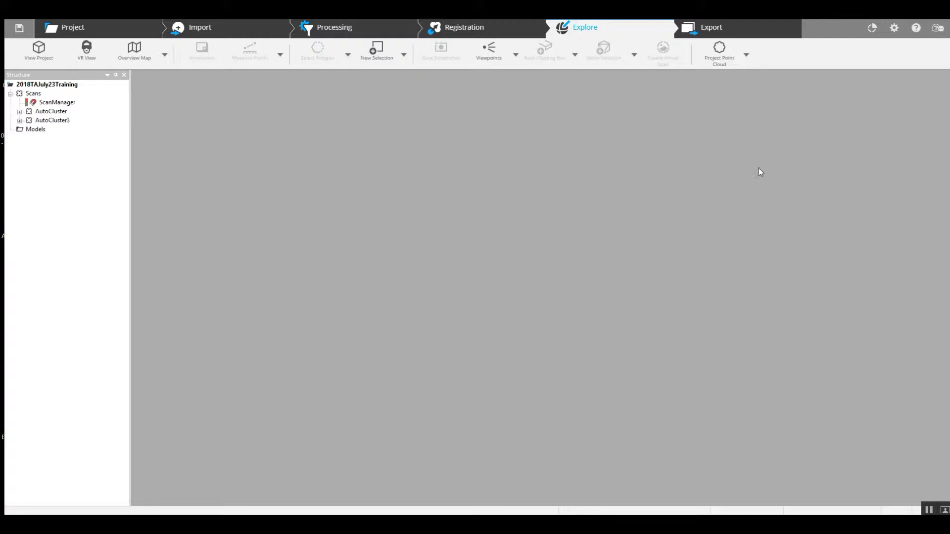
# Select AutoCluster3, expand it to list scans 000–013, and bring up its context menu.
pyautogui.click(52, 122)
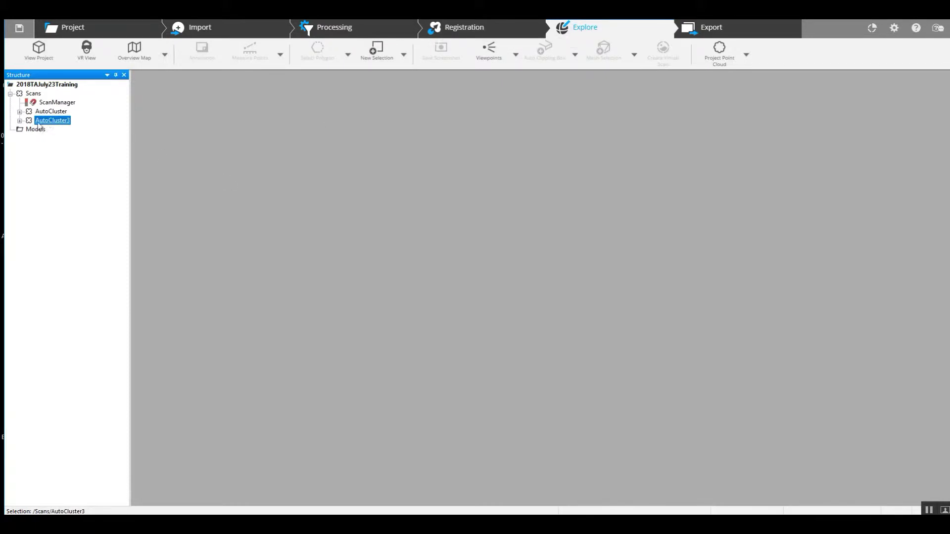
pyautogui.click(19, 121)
pyautogui.rightClick(56, 123)
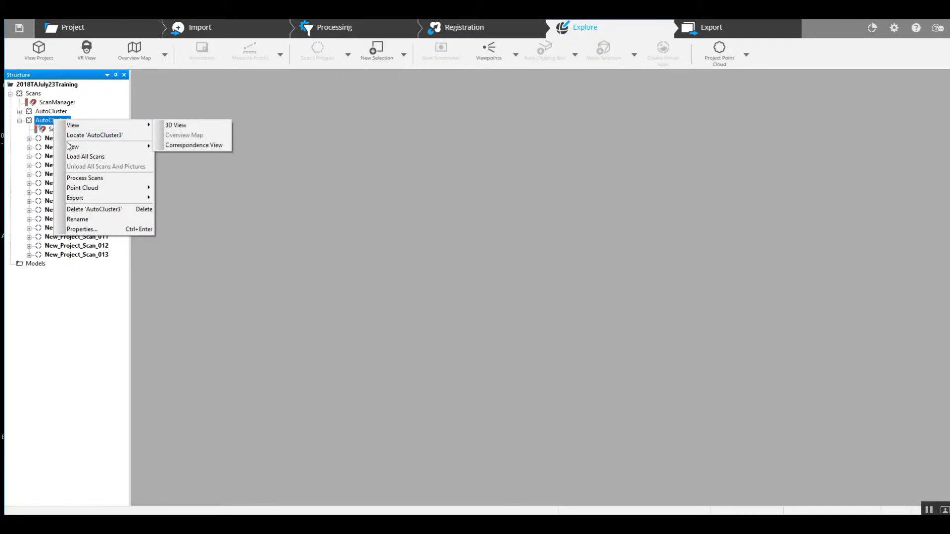
# Process the 14 scans with 0.0750 m active and 0.0700 m inactive sphere radii, plus automatic registration.
pyautogui.click(92, 179)
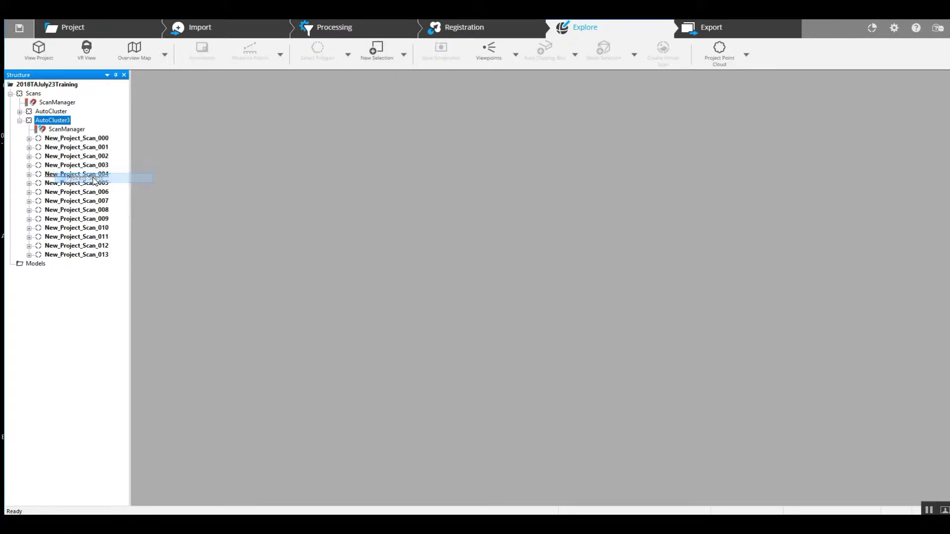
pyautogui.scroll(-3, 391, 186)
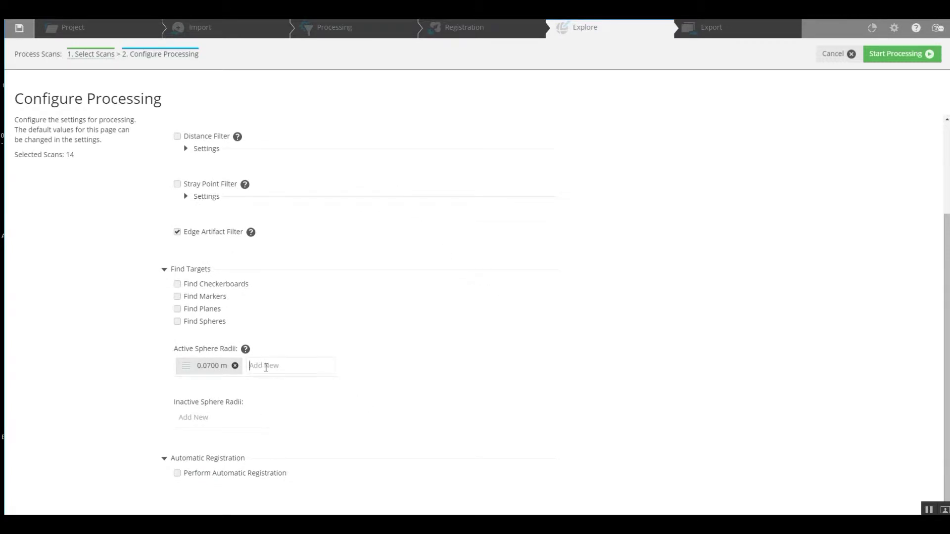
pyautogui.click(326, 364)
pyautogui.write('.075')
pyautogui.press('Return')
pyautogui.moveTo(202, 365); pyautogui.dragTo(220, 420)
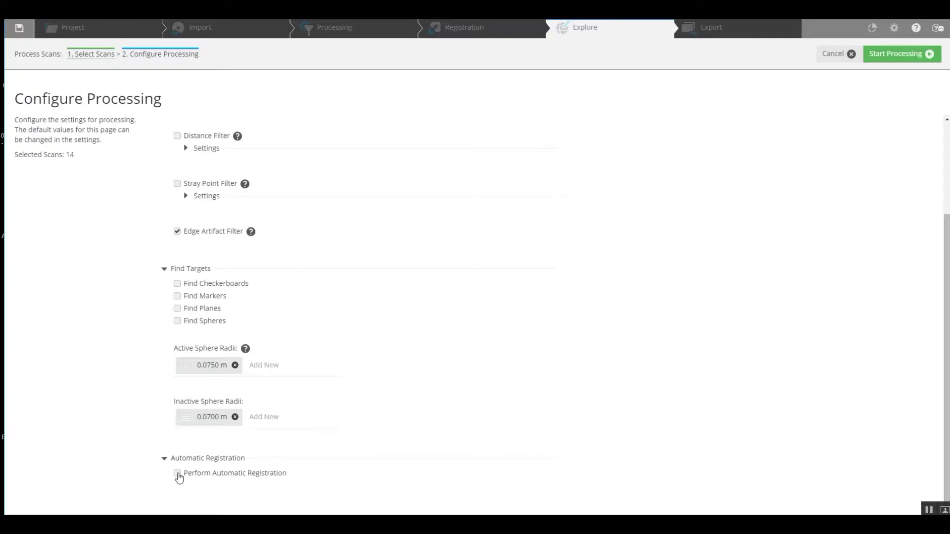
pyautogui.click(177, 475)
# Set the registration method to Target Based.
pyautogui.scroll(-3, 460, 356)
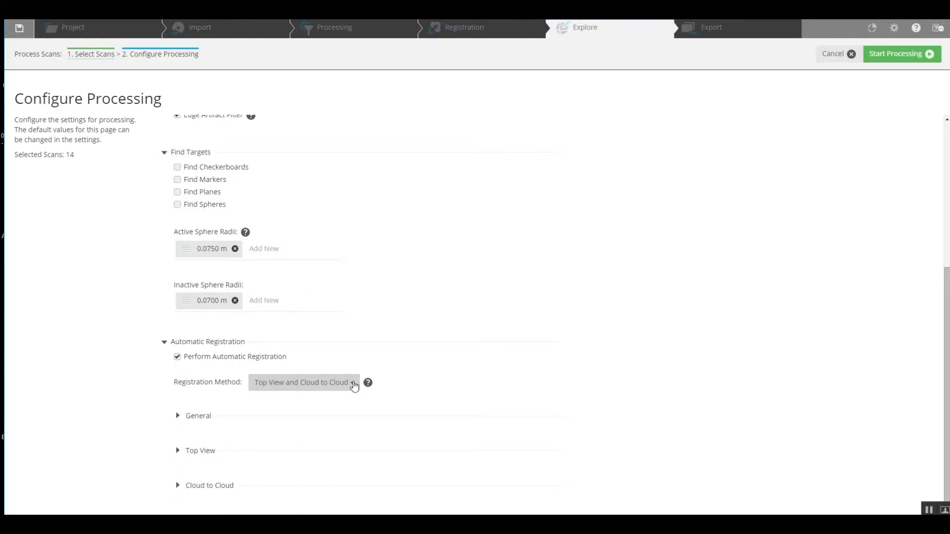
pyautogui.click(327, 390)
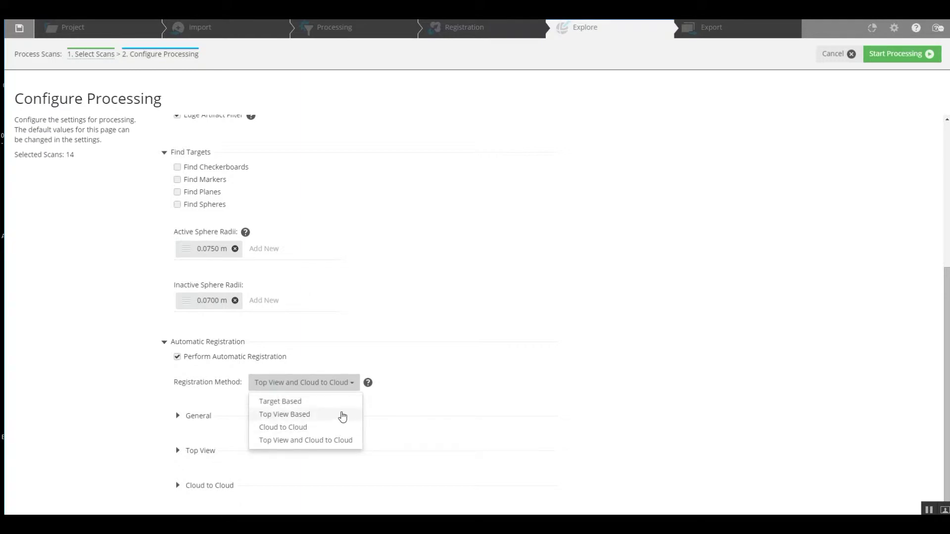
pyautogui.click(339, 401)
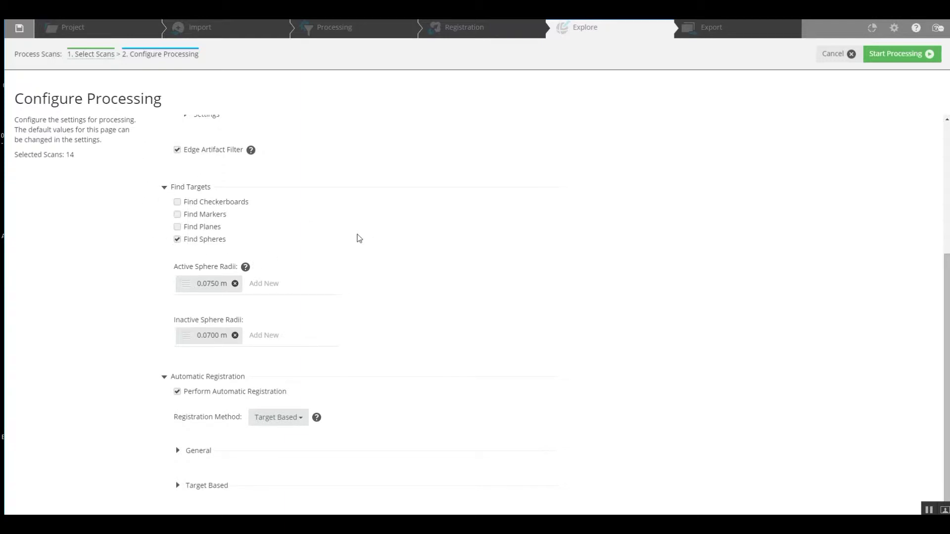
pyautogui.scroll(4, 357, 236)
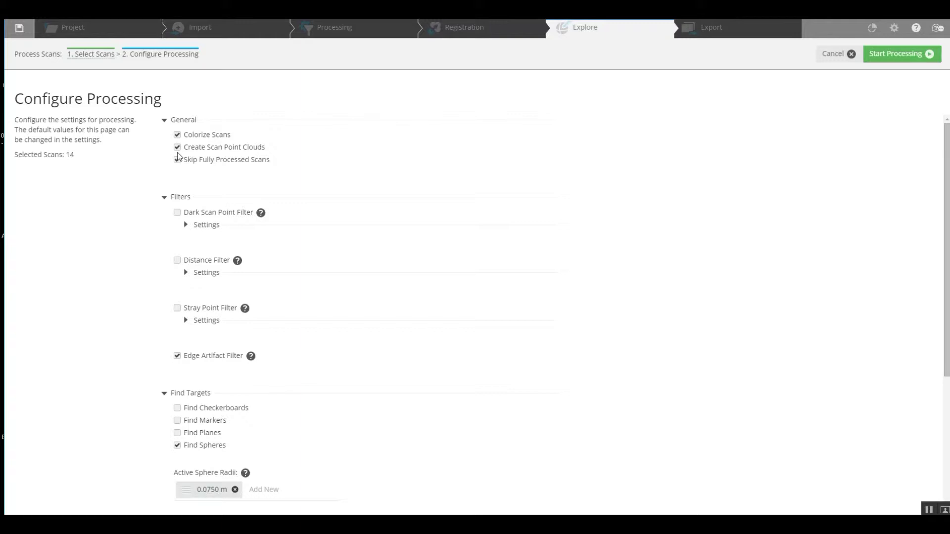
# Enable Skip Fully Processed Scans and turn off Colorize Scans.
pyautogui.click(177, 159)
pyautogui.click(178, 135)
# Turn off Create Scan Point Clouds, review the registration settings, and start processing.
pyautogui.click(177, 148)
pyautogui.scroll(-1, 297, 176)
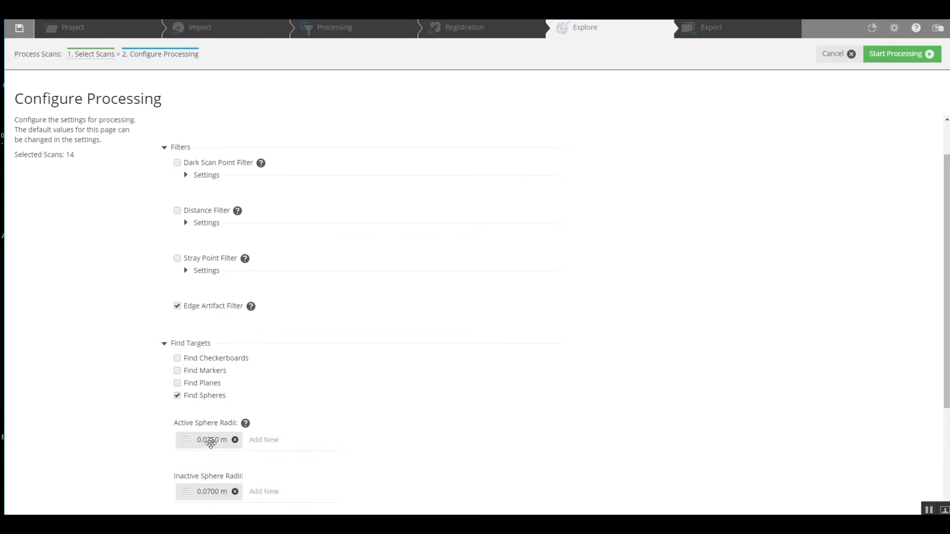
pyautogui.scroll(-3, 208, 443)
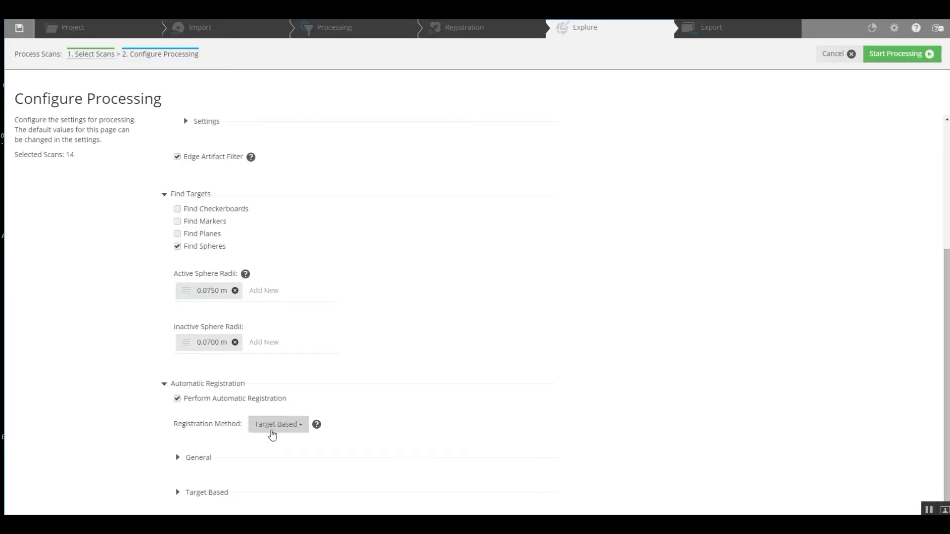
pyautogui.click(885, 55)
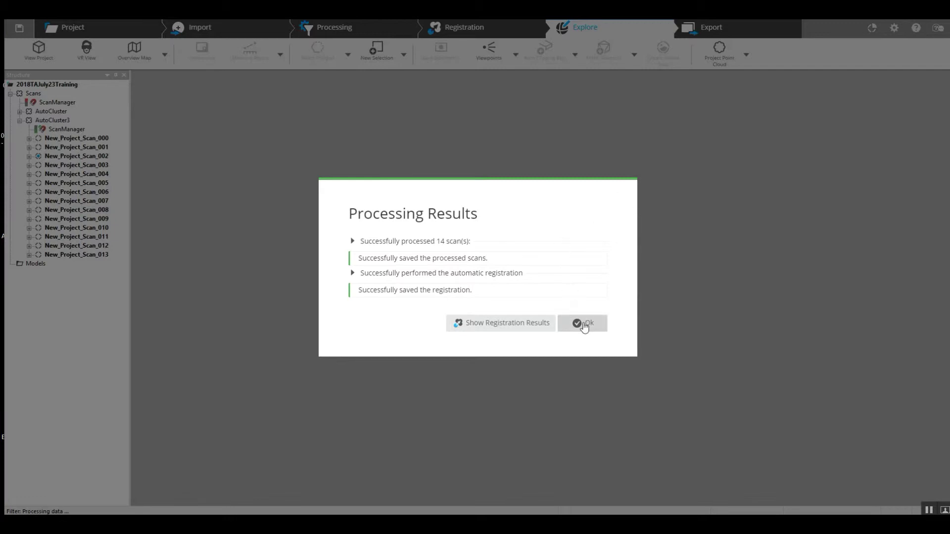
# Dismiss the processing results and lock AutoCluster3's ScanManager against updates.
pyautogui.click(584, 324)
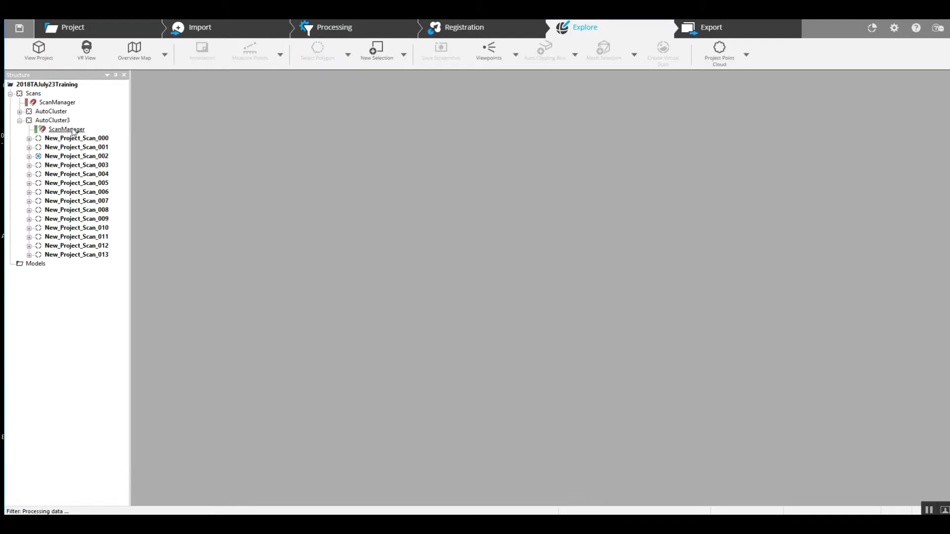
pyautogui.rightClick(59, 131)
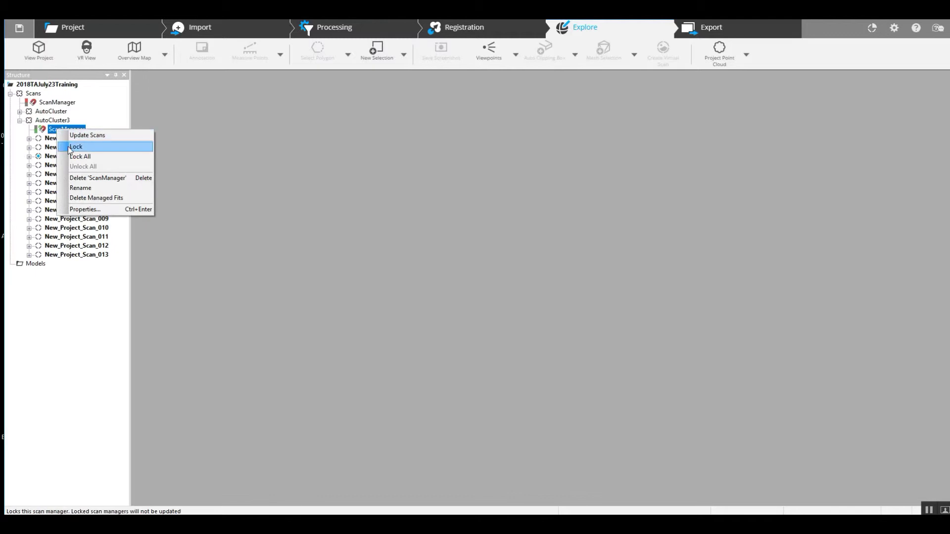
pyautogui.click(71, 147)
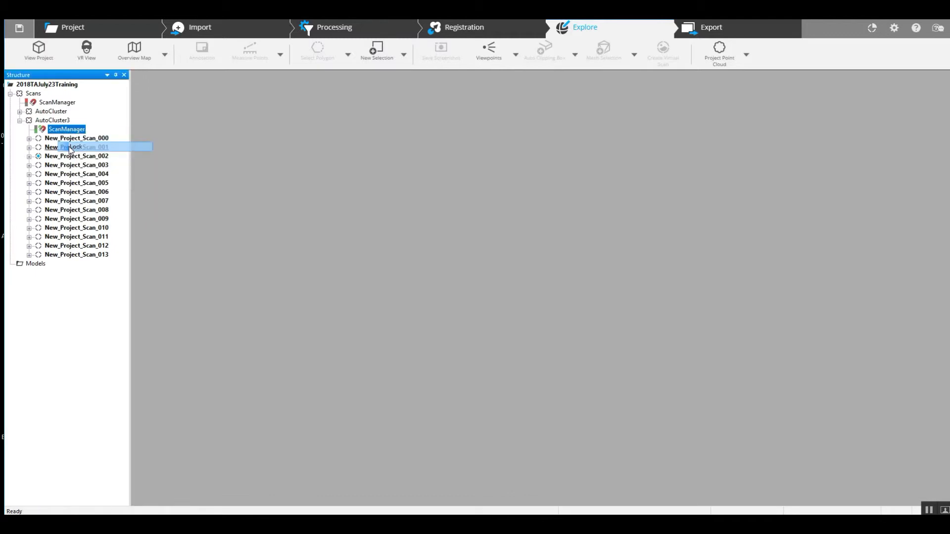
pyautogui.click(20, 120)
pyautogui.click(20, 120)
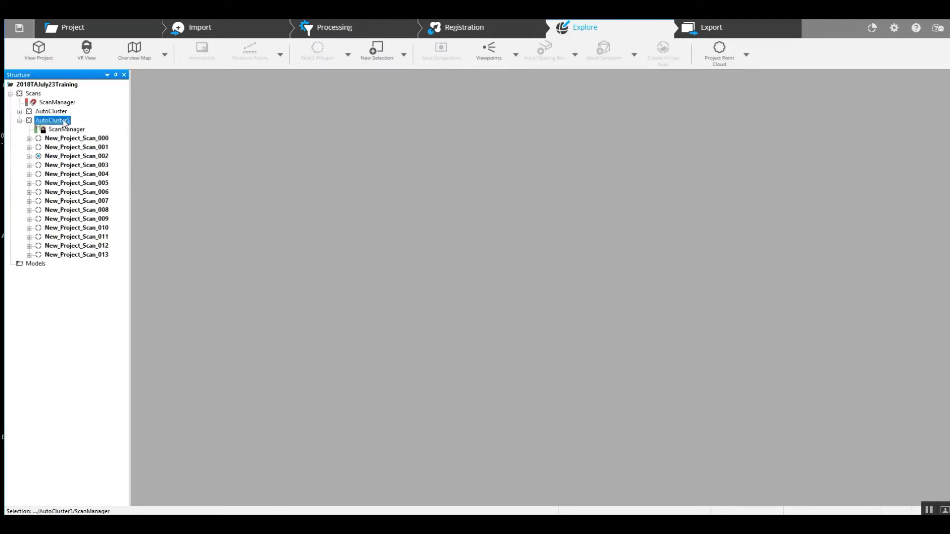
# Load all AutoCluster3 scans and open its correspondence view.
pyautogui.rightClick(65, 122)
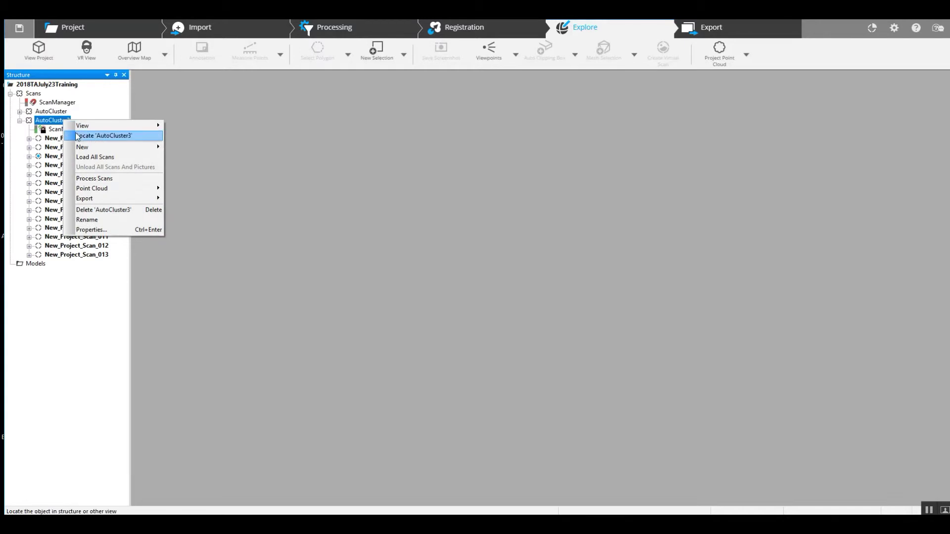
pyautogui.click(90, 158)
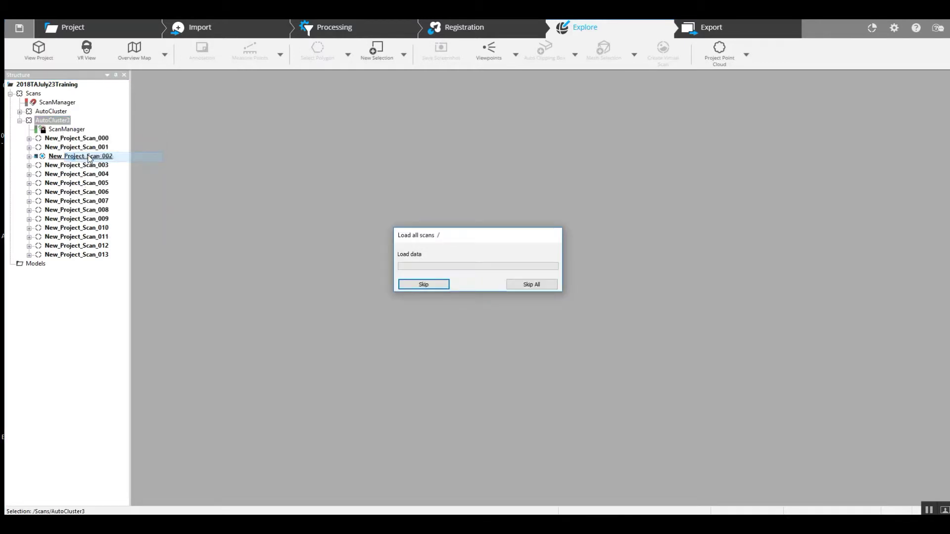
pyautogui.rightClick(59, 123)
pyautogui.moveTo(94, 131)
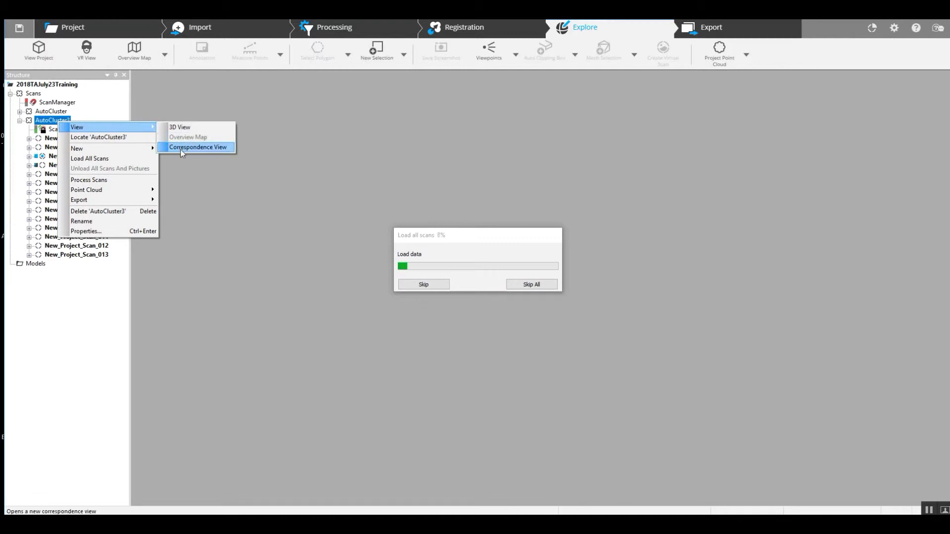
pyautogui.click(180, 149)
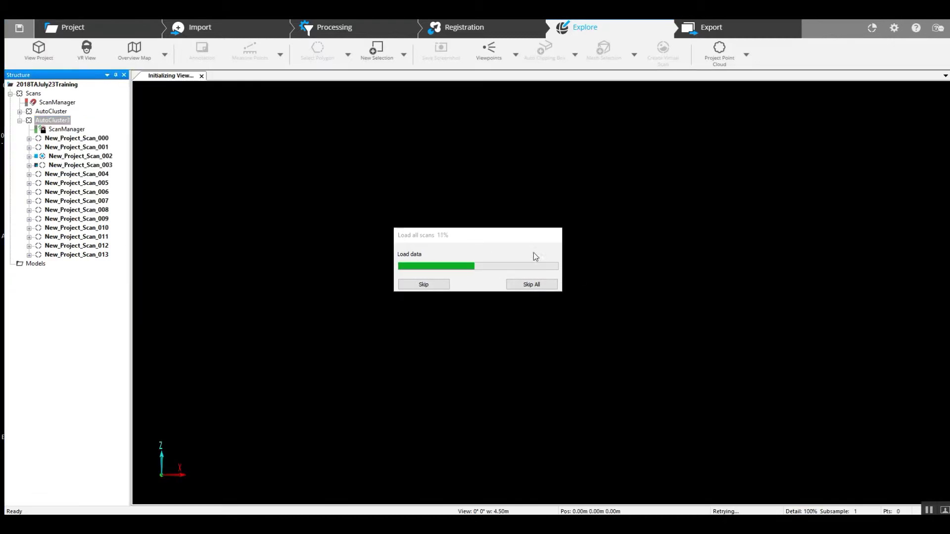
pyautogui.click(476, 295)
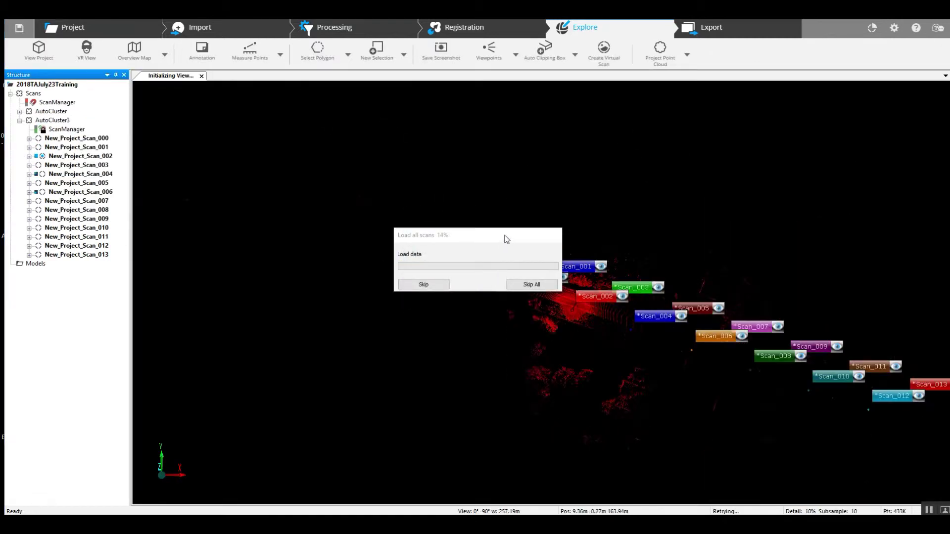
# Move the loading progress box aside and close the AutoCluster3 correspondence view.
pyautogui.moveTo(504, 237); pyautogui.dragTo(206, 155)
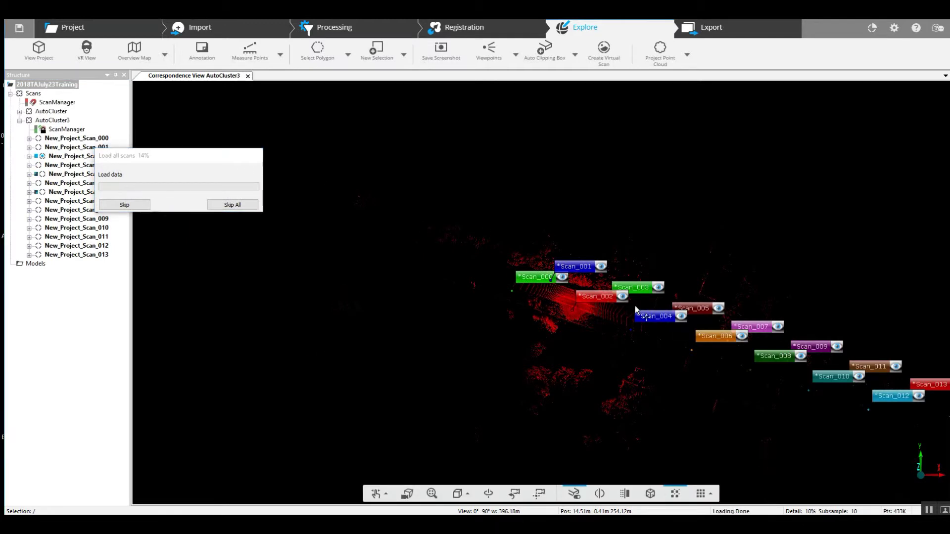
pyautogui.moveTo(670, 336); pyautogui.dragTo(535, 267)
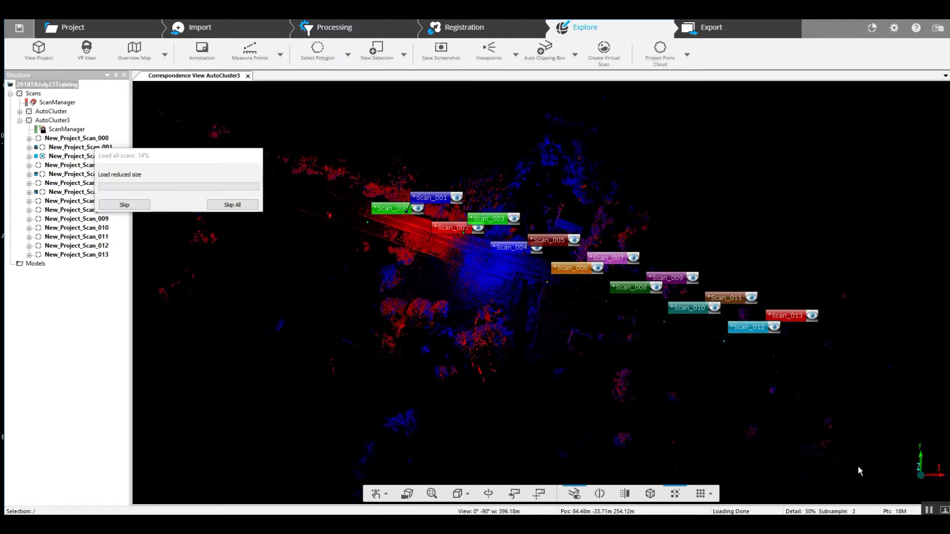
pyautogui.moveTo(185, 157); pyautogui.dragTo(127, 367)
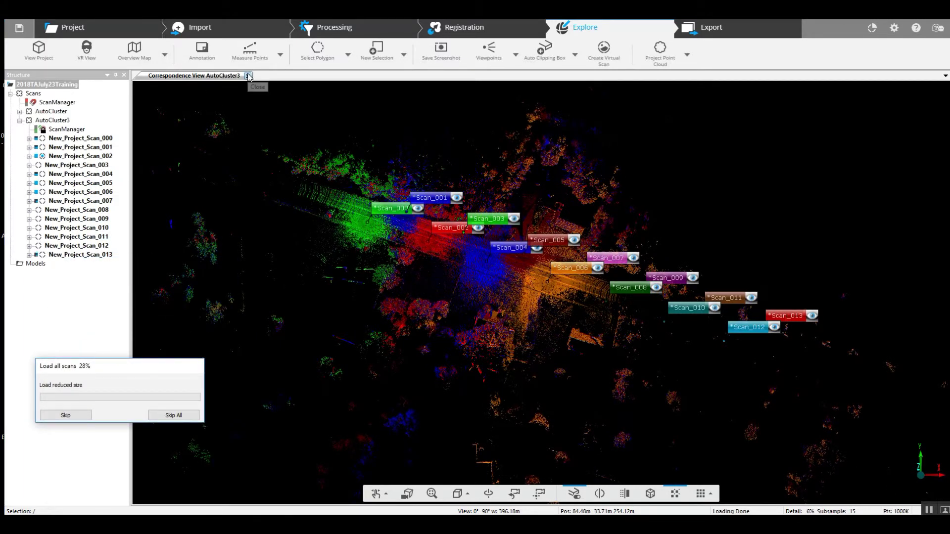
pyautogui.click(155, 88)
# Expand AutoCluster to show scans 014–021 while loading finishes.
pyautogui.click(19, 112)
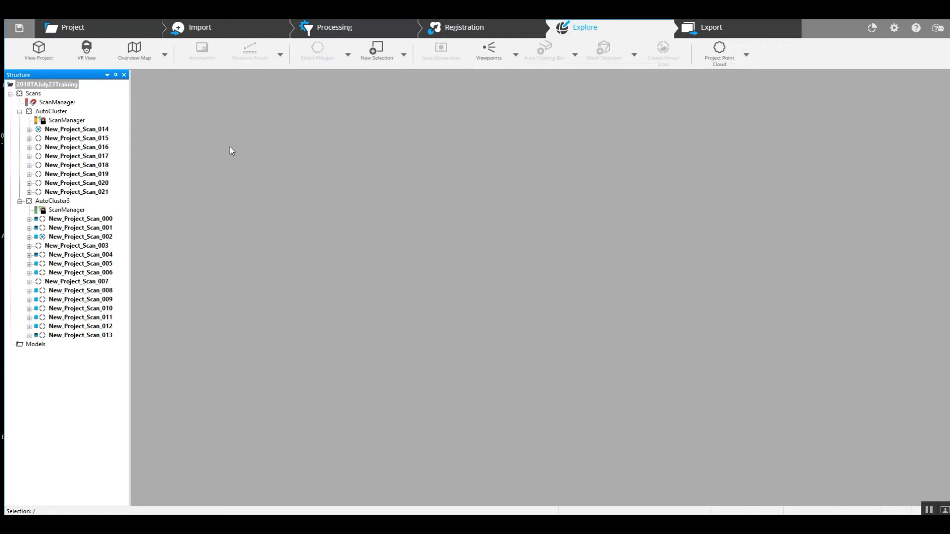
# Update all scans from the top-level ScanManager using Top View Based placement.
pyautogui.click(52, 103)
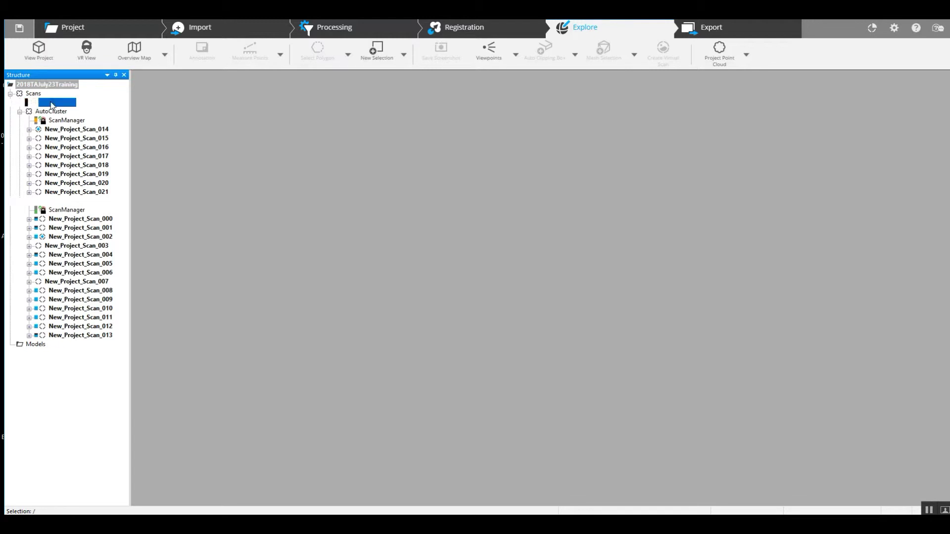
pyautogui.rightClick(51, 105)
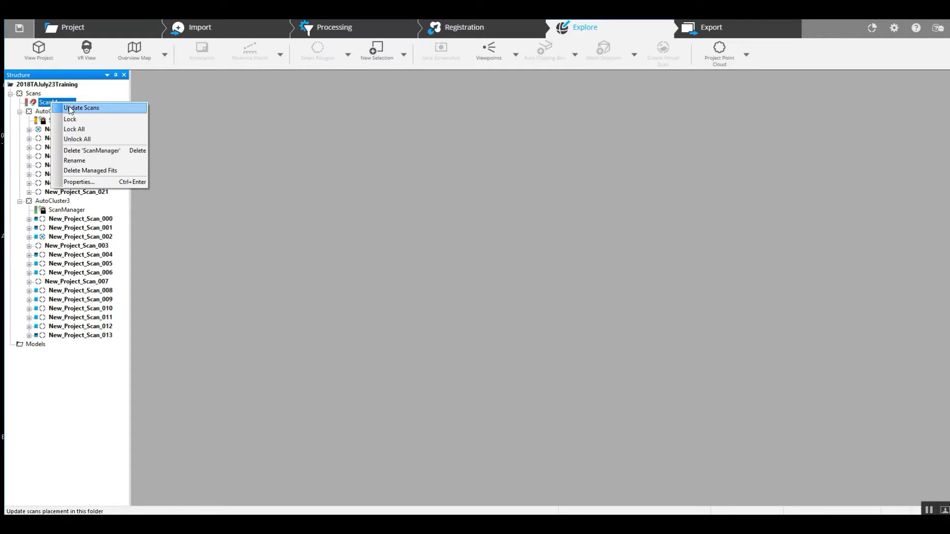
pyautogui.click(71, 109)
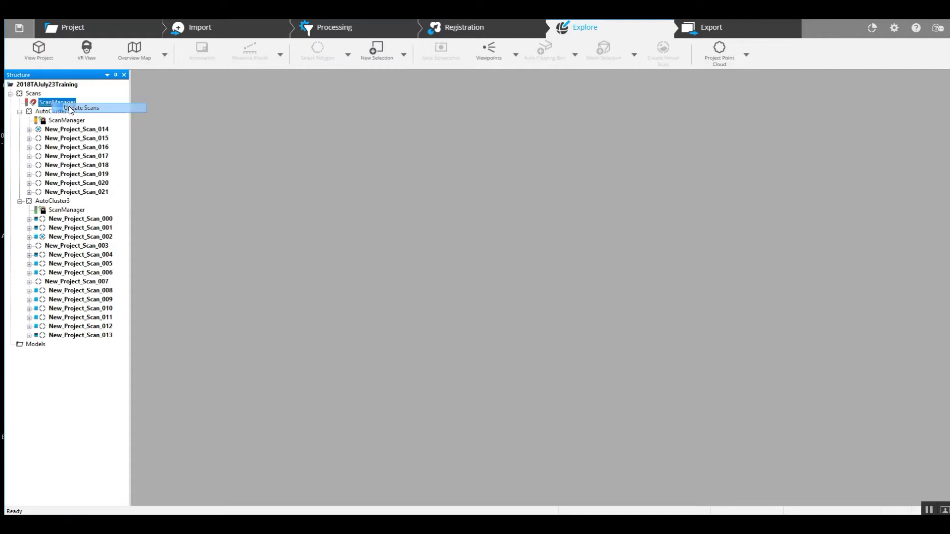
pyautogui.moveTo(554, 155)
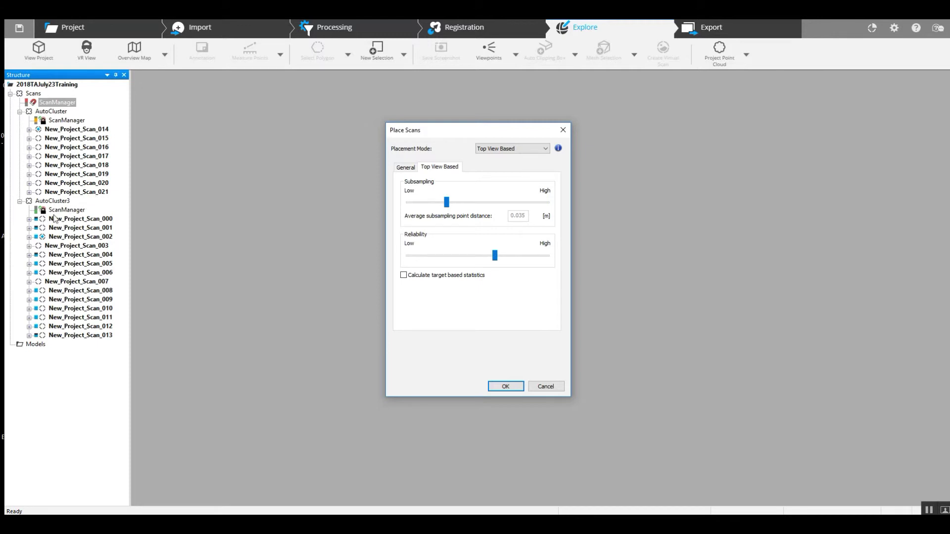
pyautogui.moveTo(502, 148)
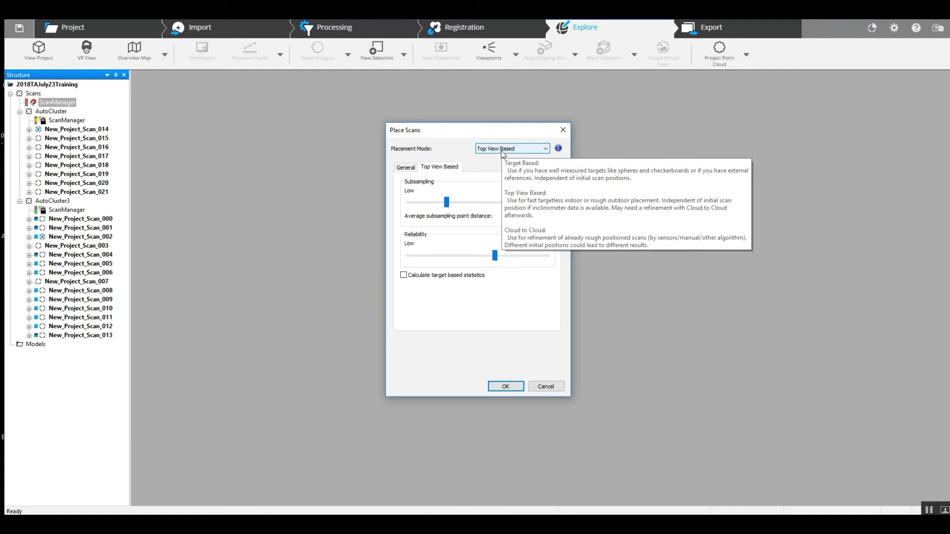
pyautogui.click(506, 386)
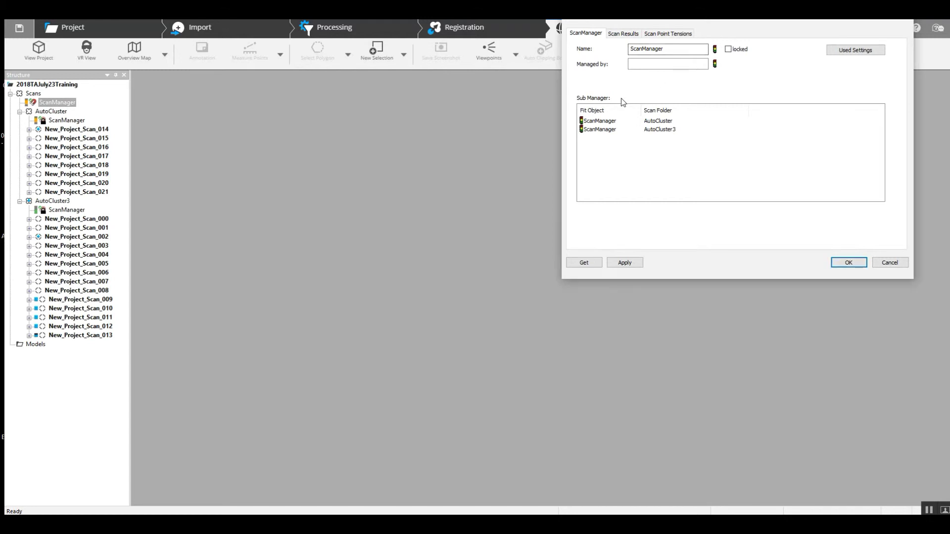
# Check the Scan Point Tensions tab (mean 12.778 mm) and close the ScanManager results.
pyautogui.moveTo(667, 15); pyautogui.dragTo(494, 162)
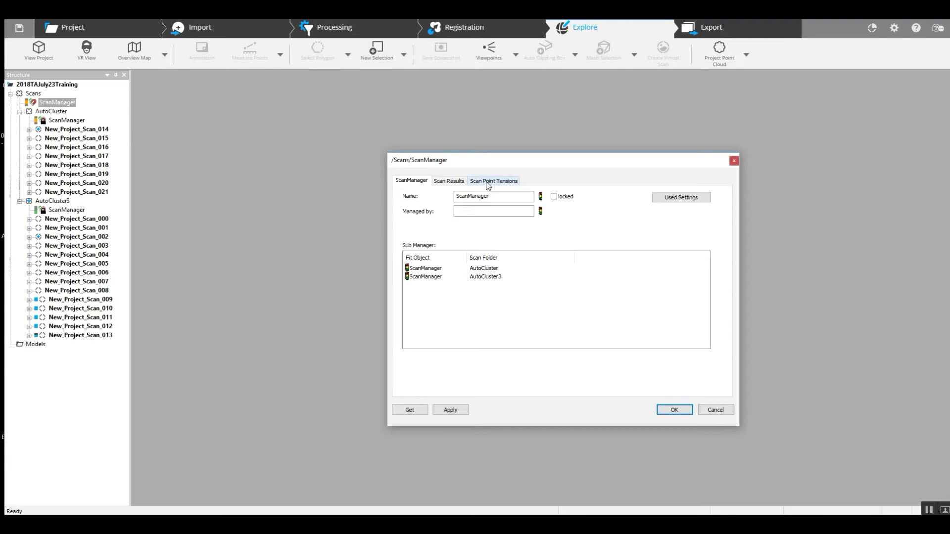
pyautogui.click(454, 182)
pyautogui.click(490, 182)
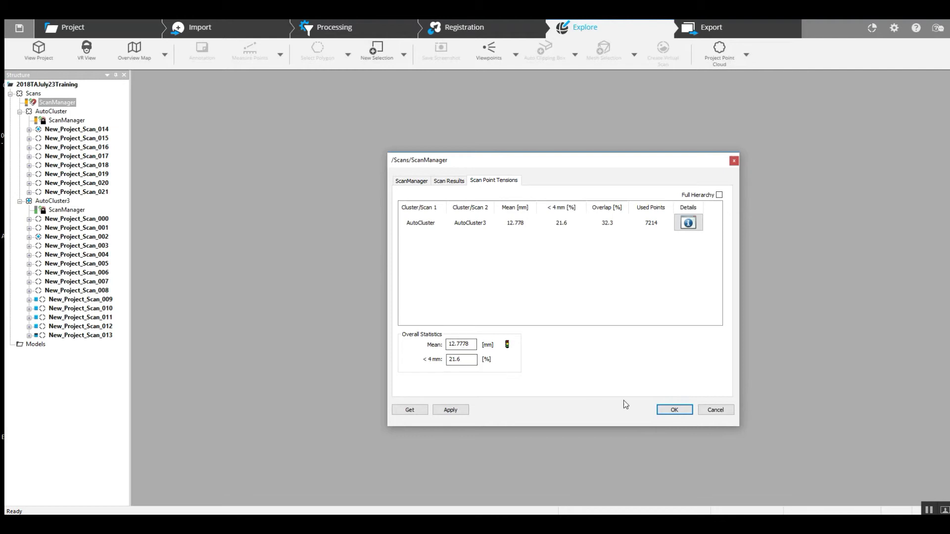
pyautogui.click(673, 410)
pyautogui.click(58, 104)
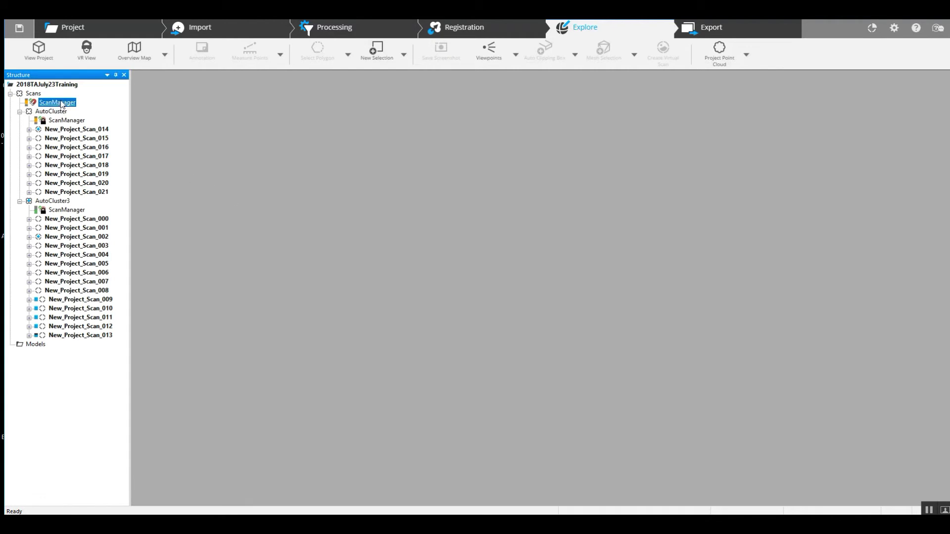
# Re-run Update Scans on the ScanManager with Cloud to Cloud placement mode.
pyautogui.rightClick(60, 105)
pyautogui.click(87, 110)
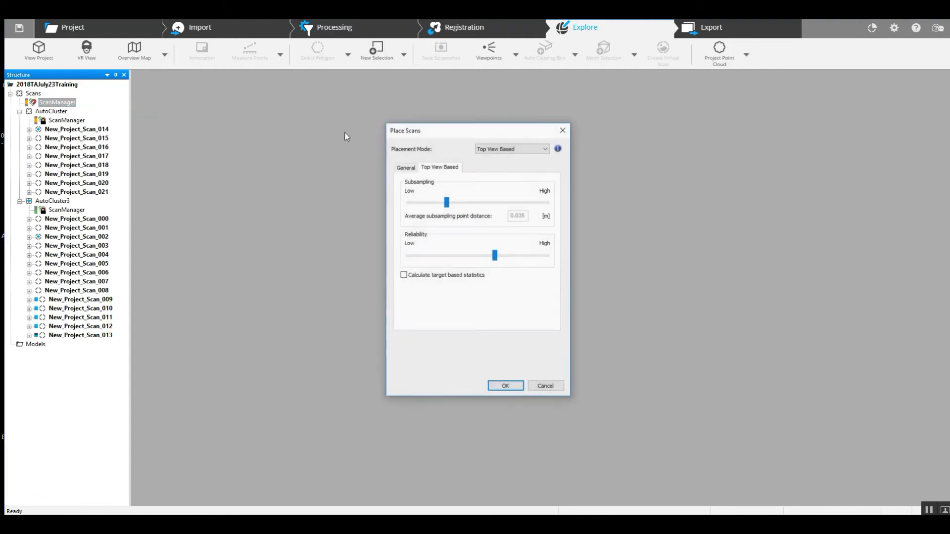
pyautogui.click(505, 150)
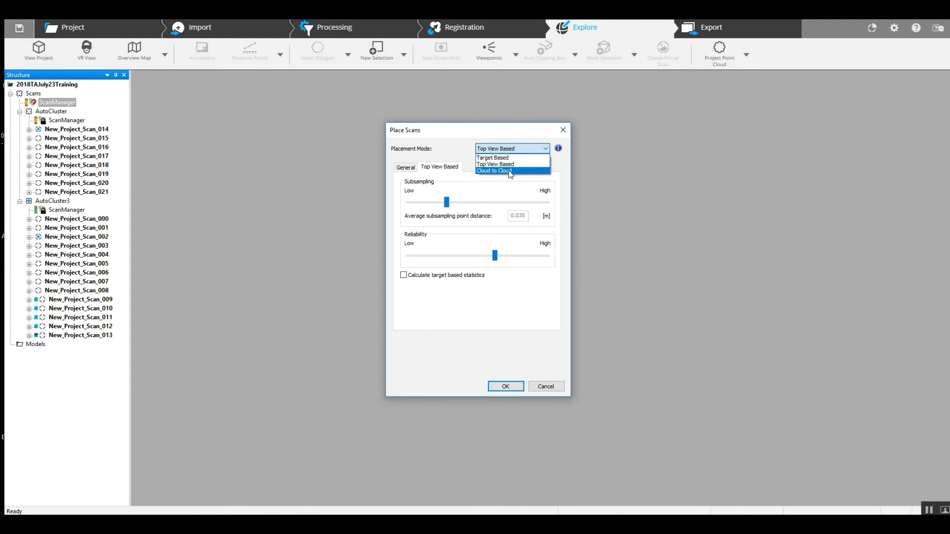
pyautogui.click(510, 171)
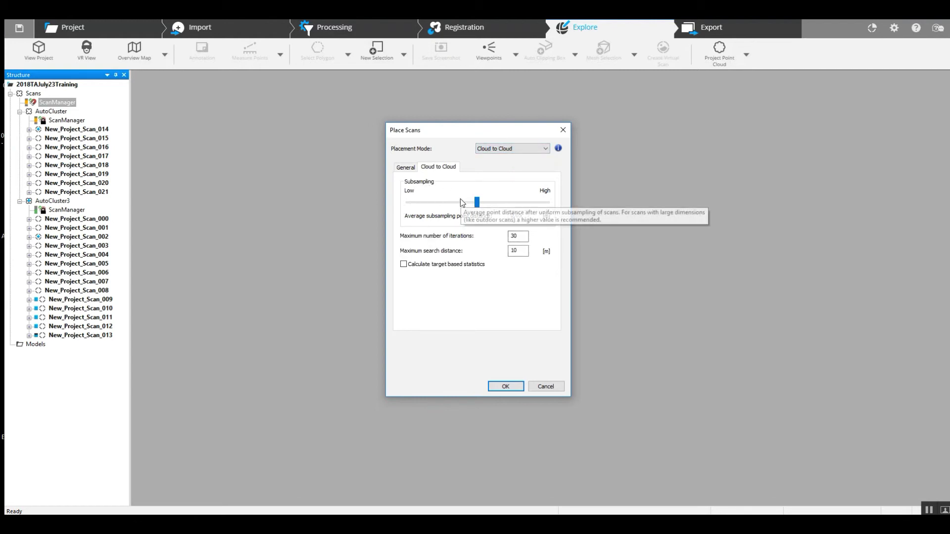
pyautogui.click(505, 386)
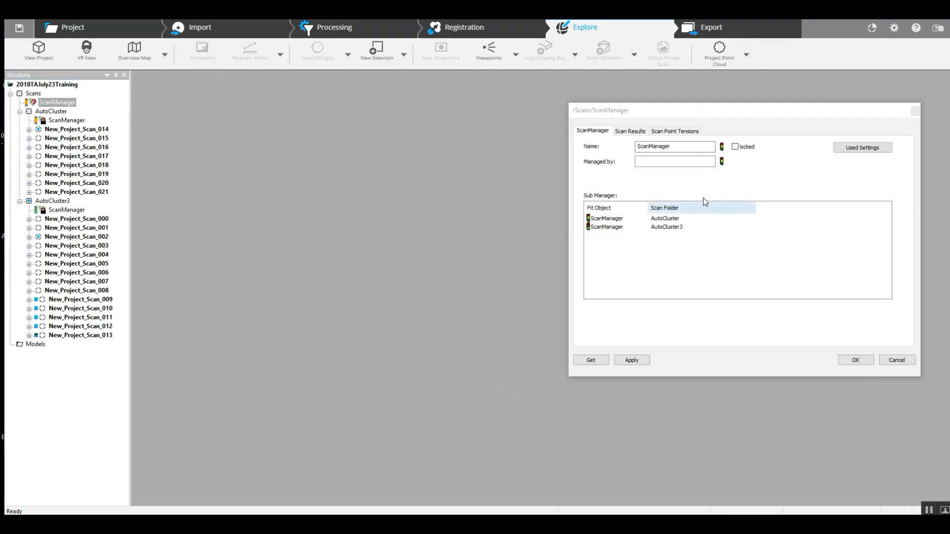
# Review scan point tensions (3.8664 mm mean, 51.1% under 4 mm), then close the results.
pyautogui.click(677, 133)
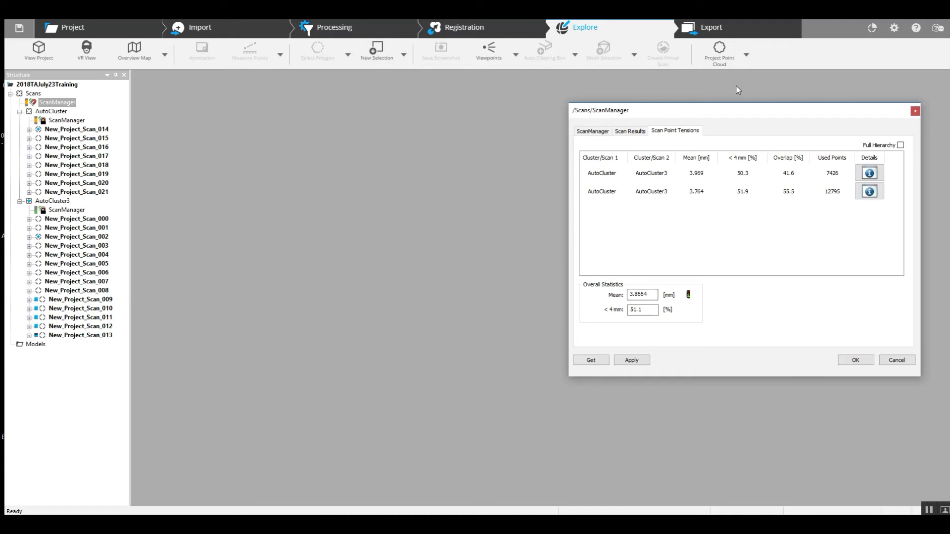
pyautogui.moveTo(733, 111); pyautogui.dragTo(459, 128)
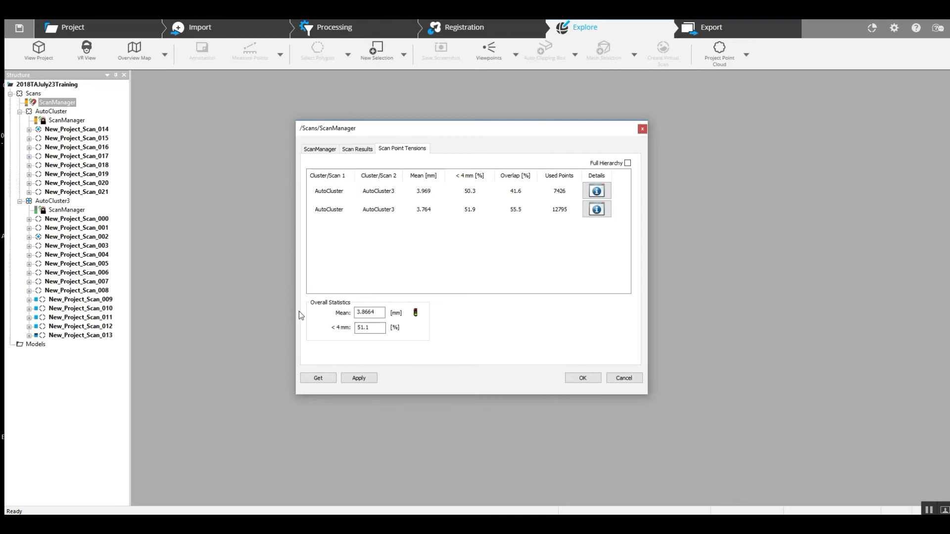
pyautogui.click(577, 379)
# Open New_Project_Scan_014 in its own view, orbit along the road, then close it.
pyautogui.doubleClick(90, 129)
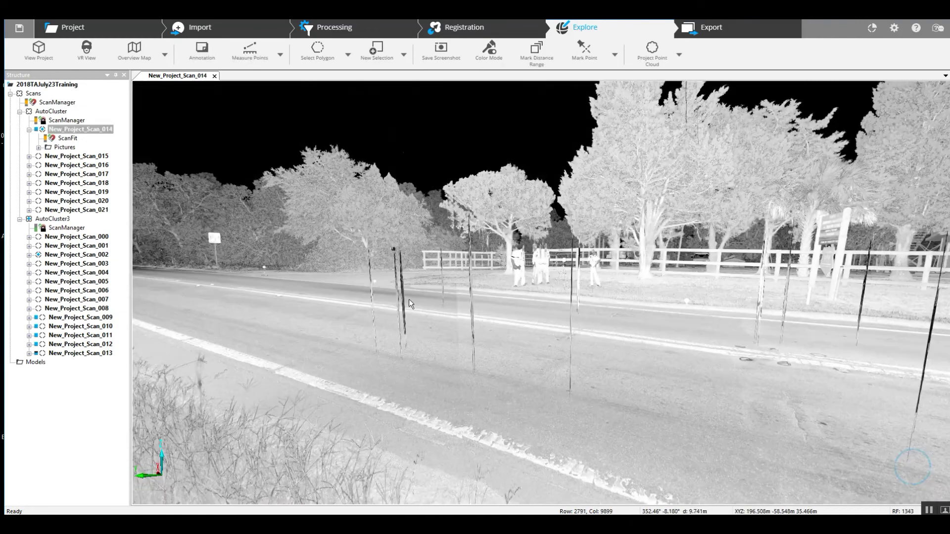
pyautogui.moveTo(408, 299); pyautogui.dragTo(326, 324)
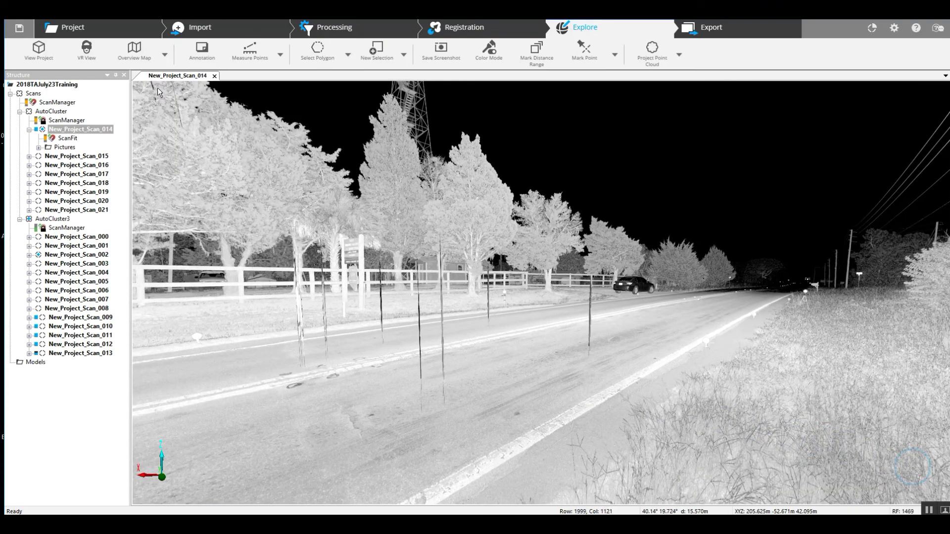
pyautogui.click(214, 75)
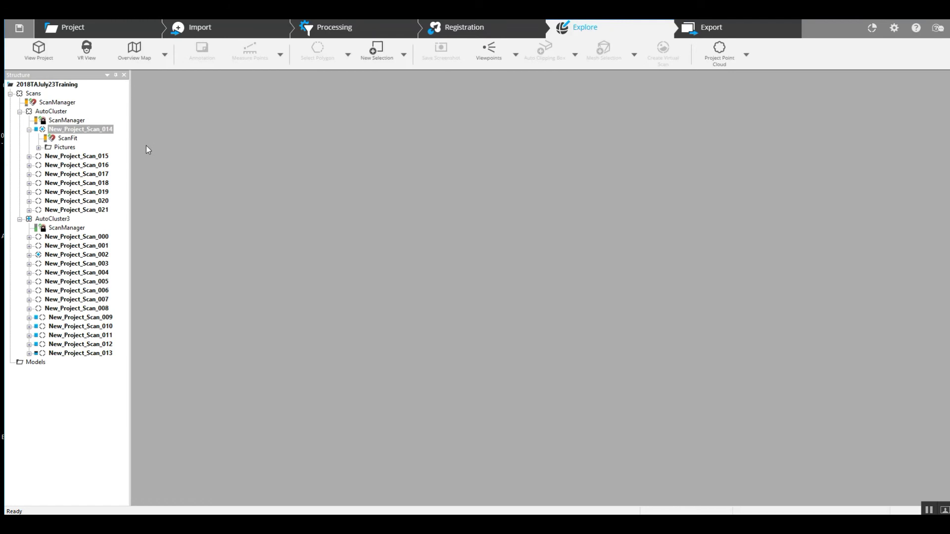